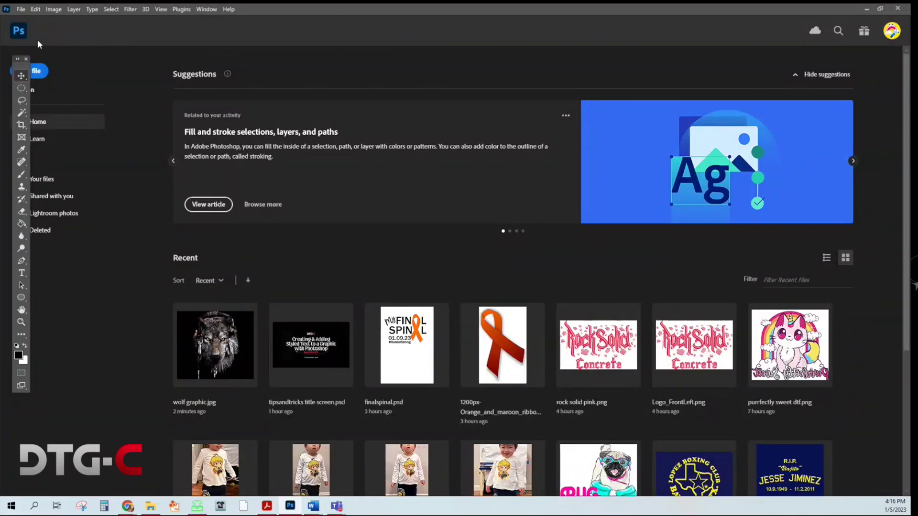
- Open 'wolf graphic.jpg' from the Downloads folder
click(21, 9)
click(43, 28)
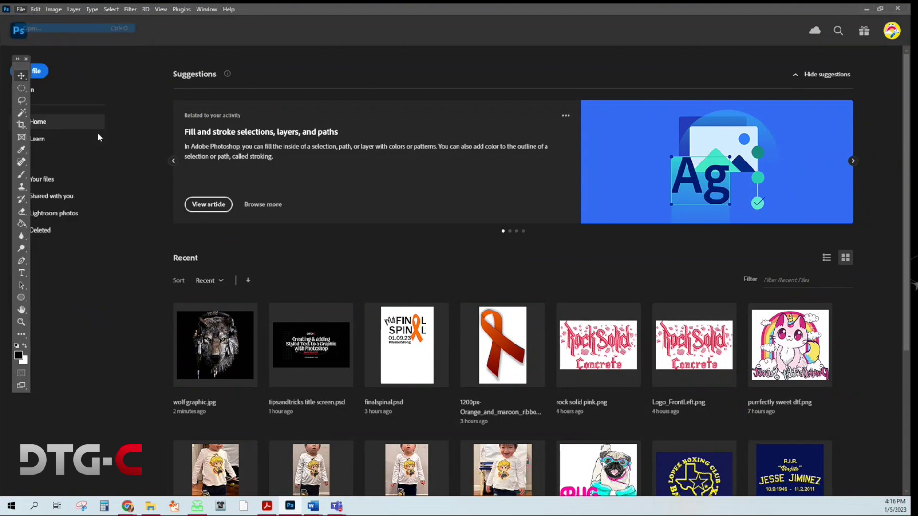
click(141, 105)
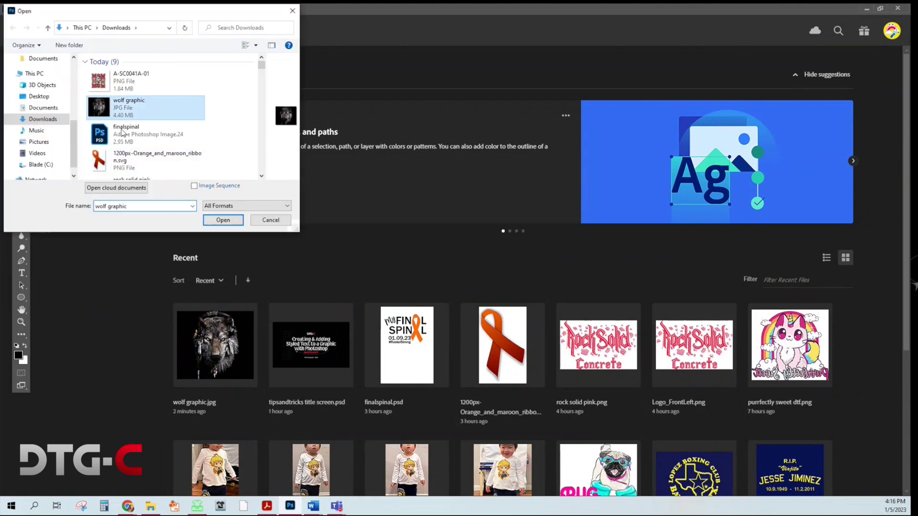
click(223, 220)
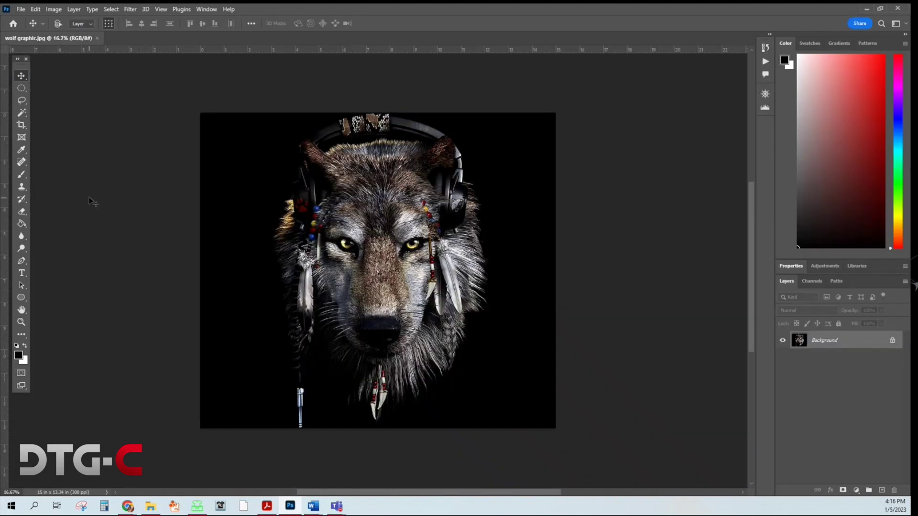
click(61, 12)
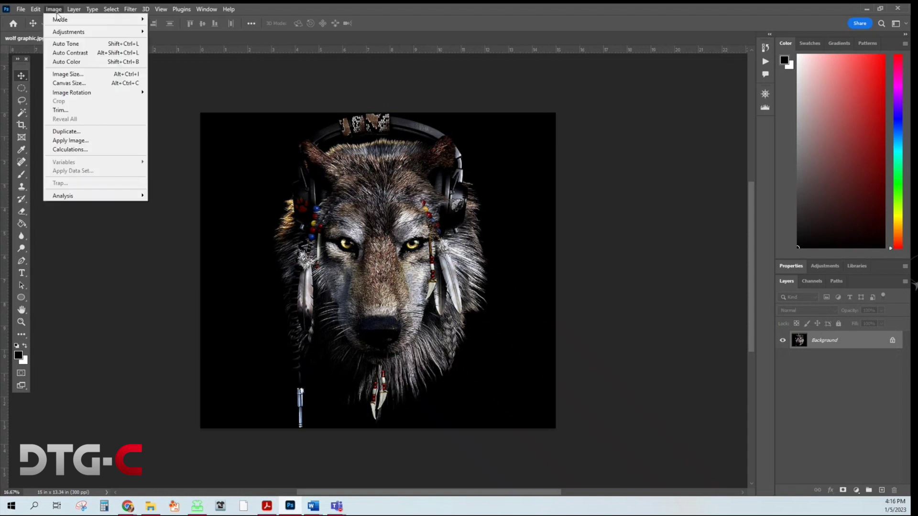
click(73, 76)
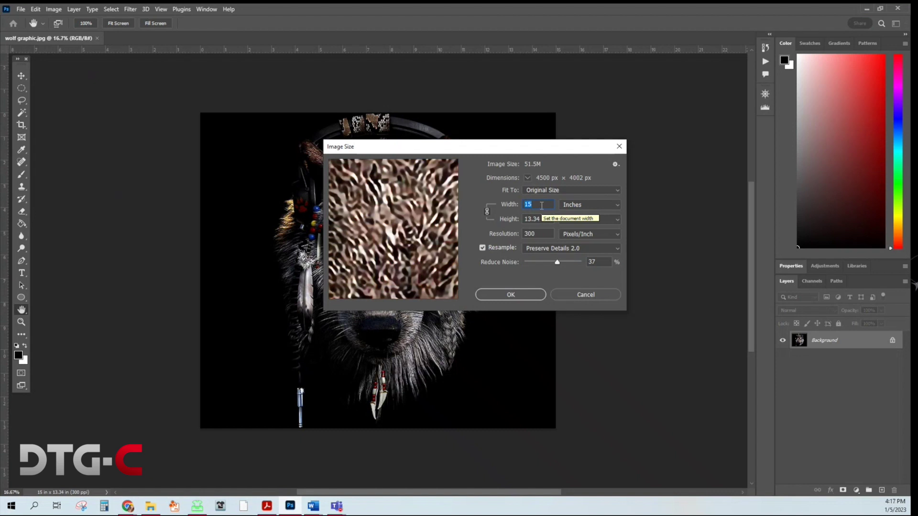
click(521, 236)
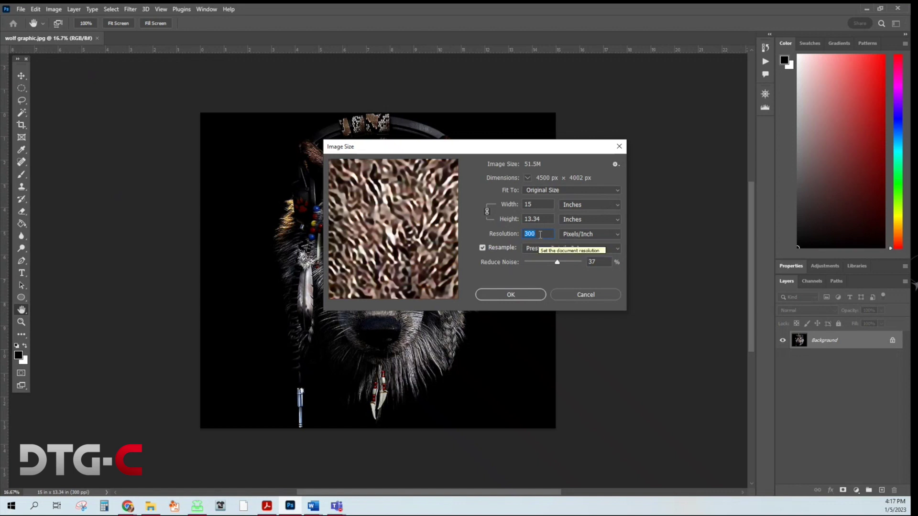
click(373, 291)
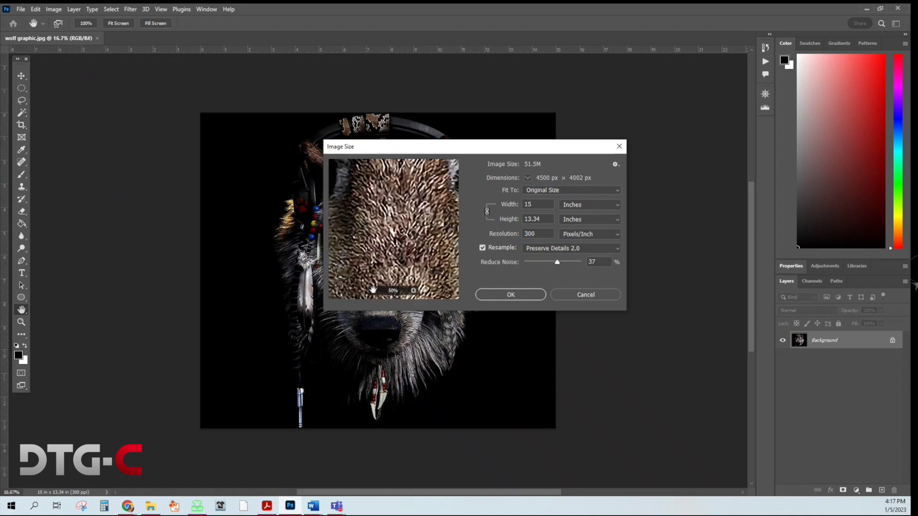
click(373, 291)
click(373, 290)
drag(386, 276, 408, 276)
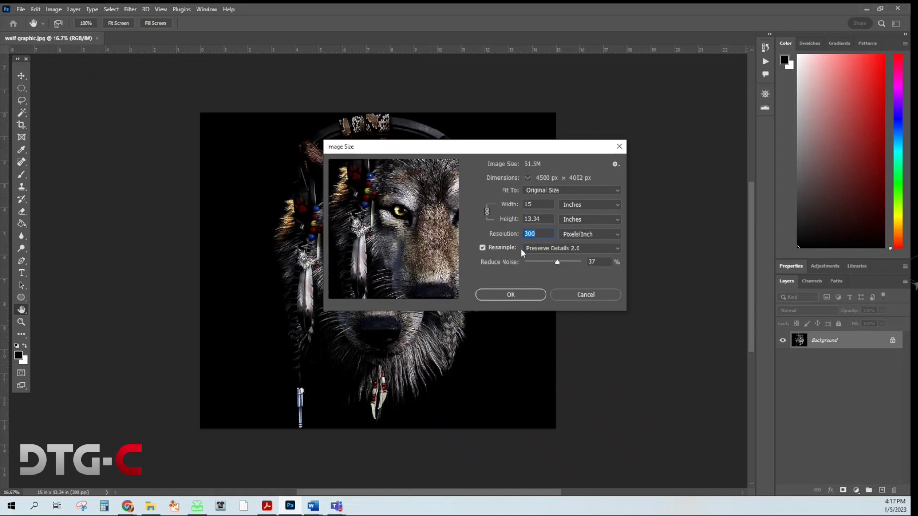
click(555, 249)
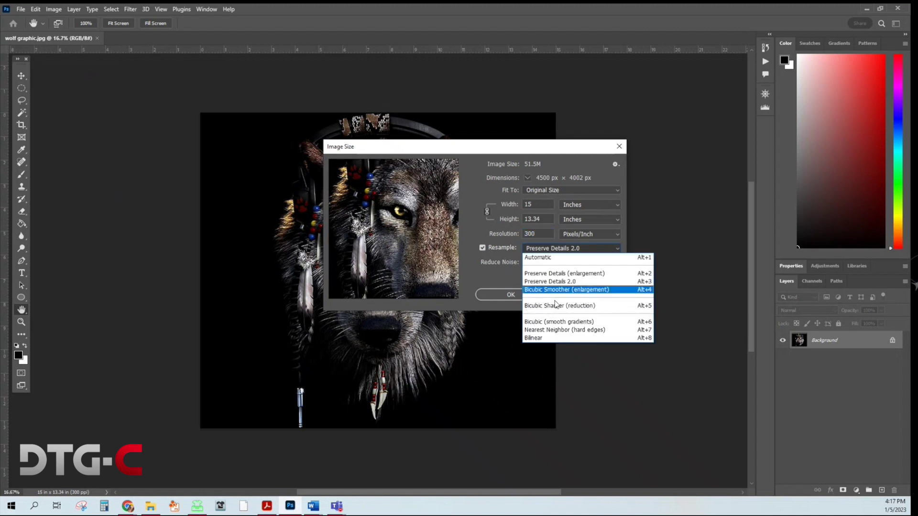
click(550, 282)
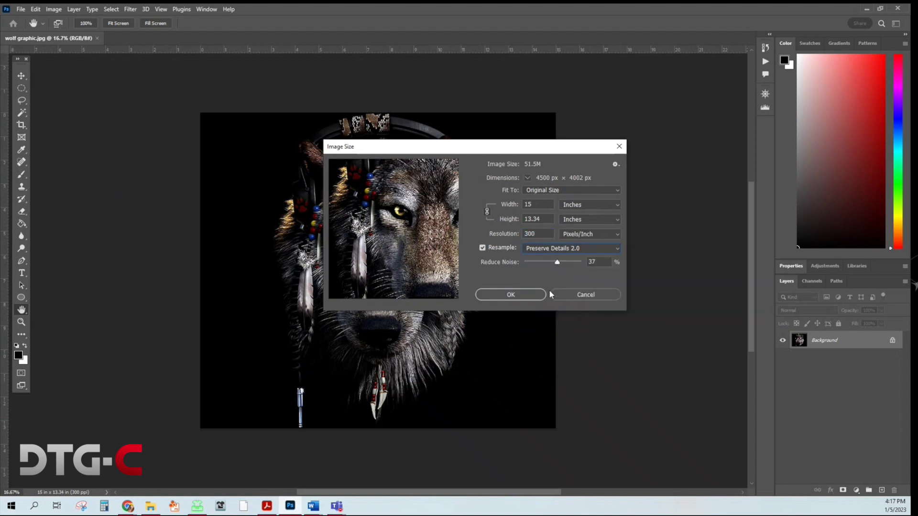
click(497, 294)
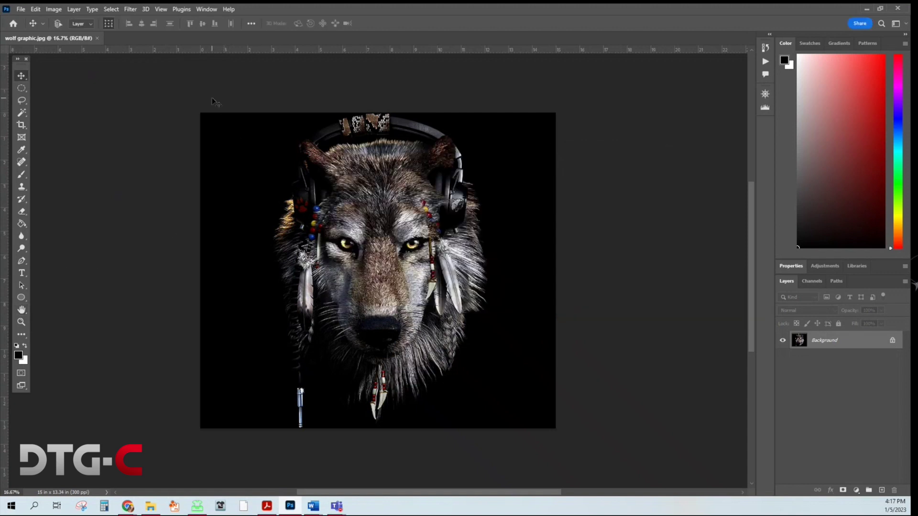
- Show the Actions panel and switch it to Button Mode
click(208, 9)
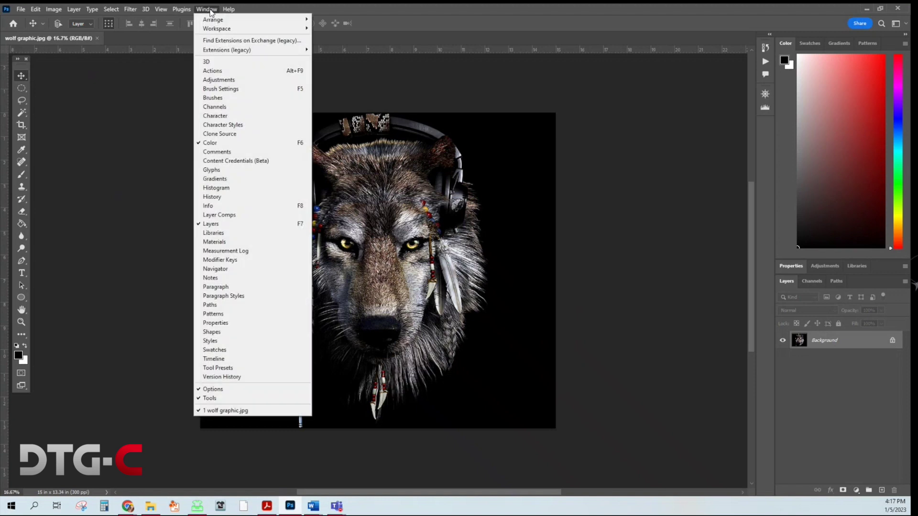
click(228, 72)
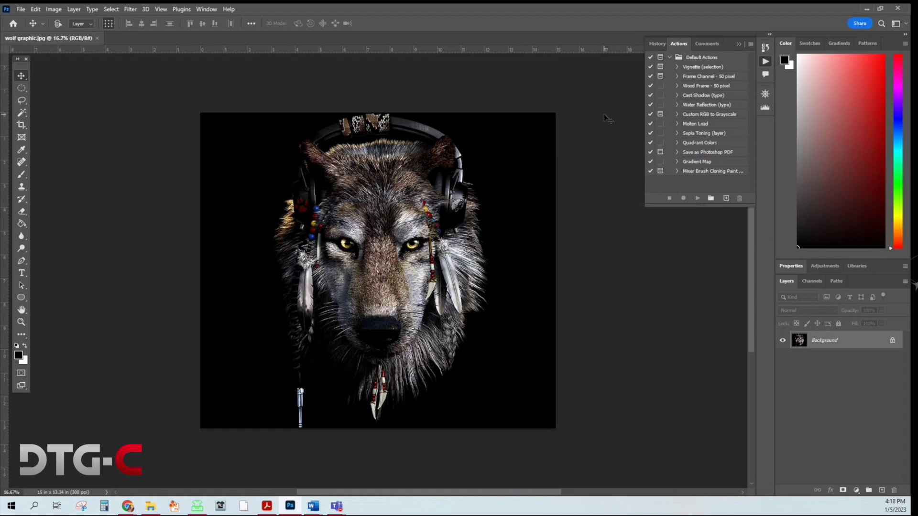
click(750, 44)
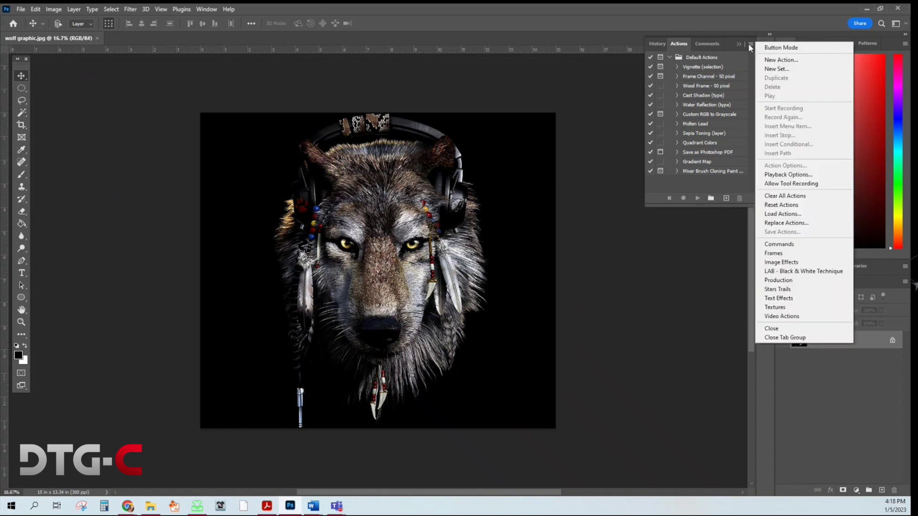
click(771, 48)
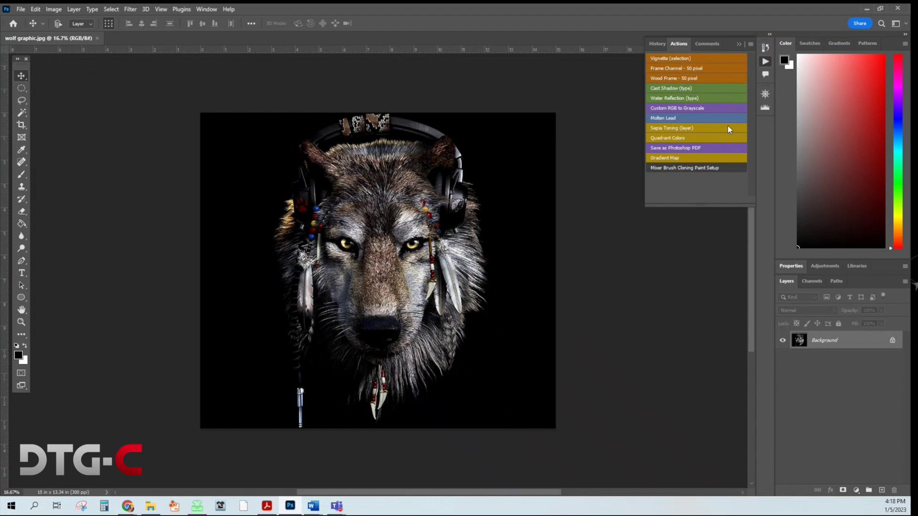
click(752, 44)
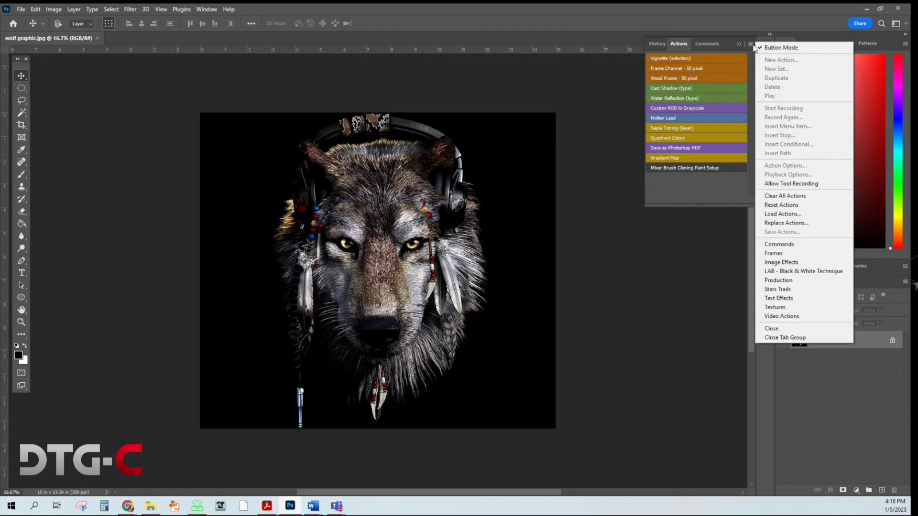
- Load the remove-black-background .ATN action file from the photoshop black background folder
click(781, 215)
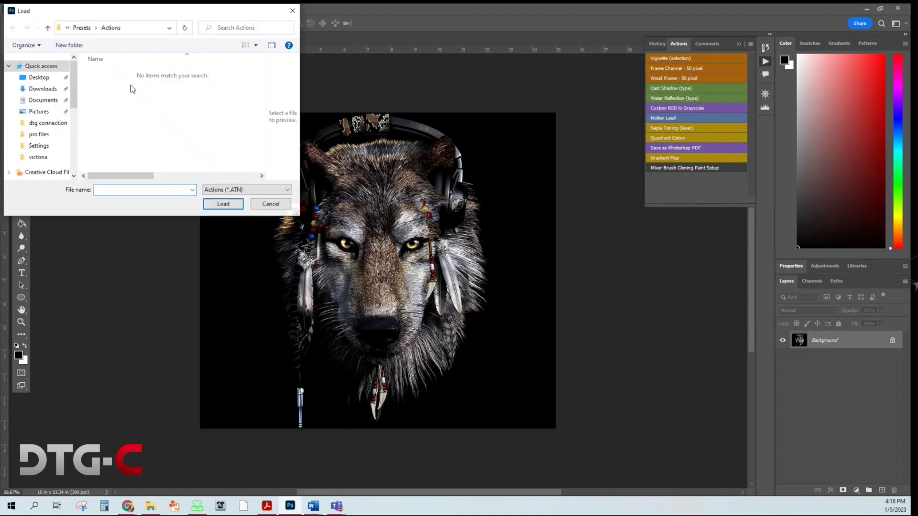
drag(124, 13, 173, 63)
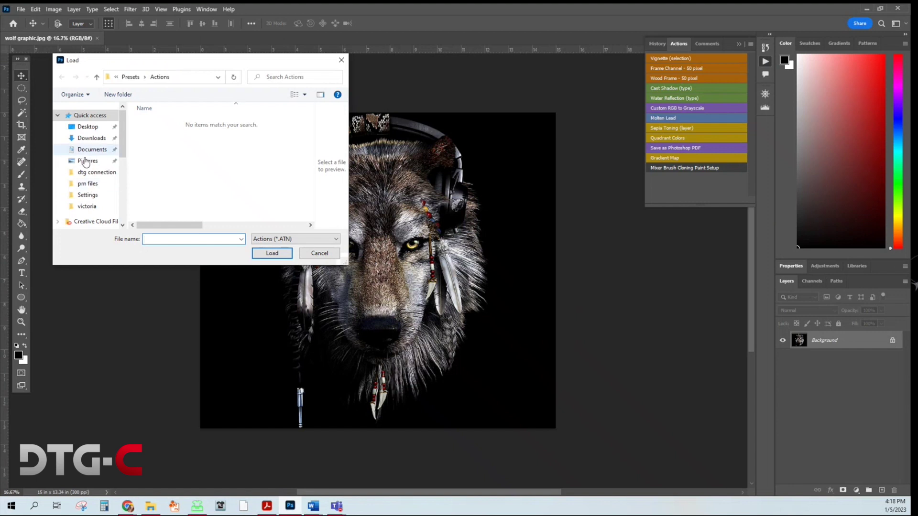
click(90, 138)
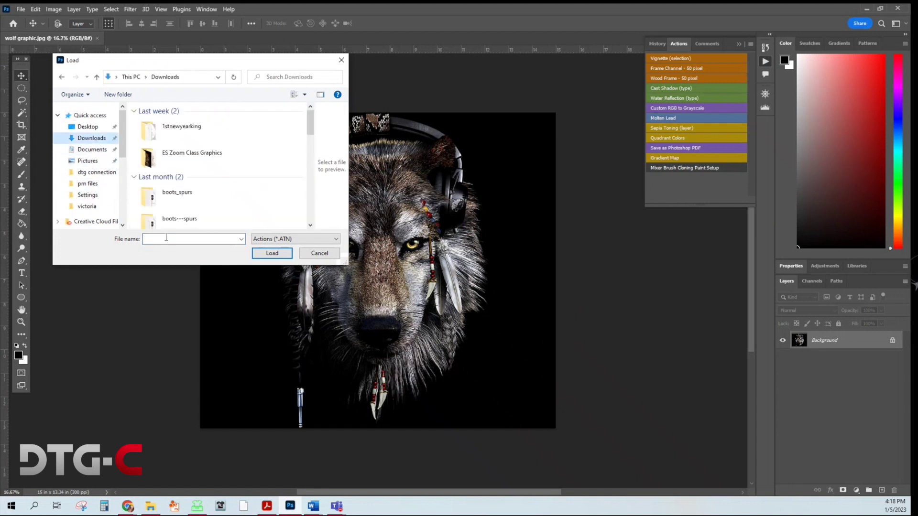
click(166, 237)
text(es)
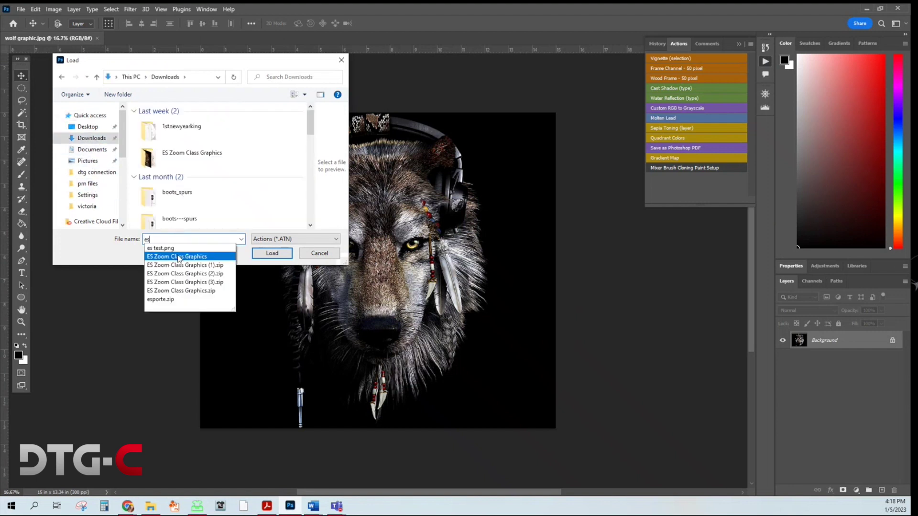
click(178, 257)
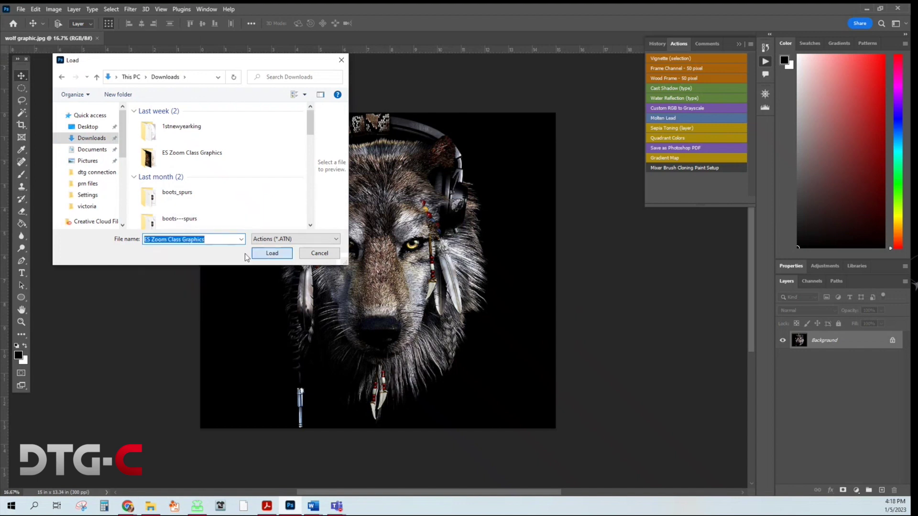
click(260, 253)
double_click(205, 130)
click(172, 123)
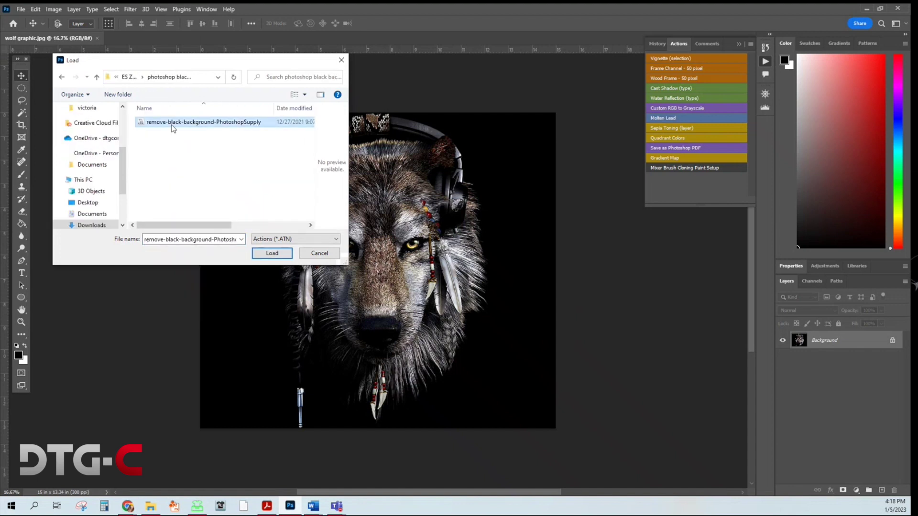
click(264, 252)
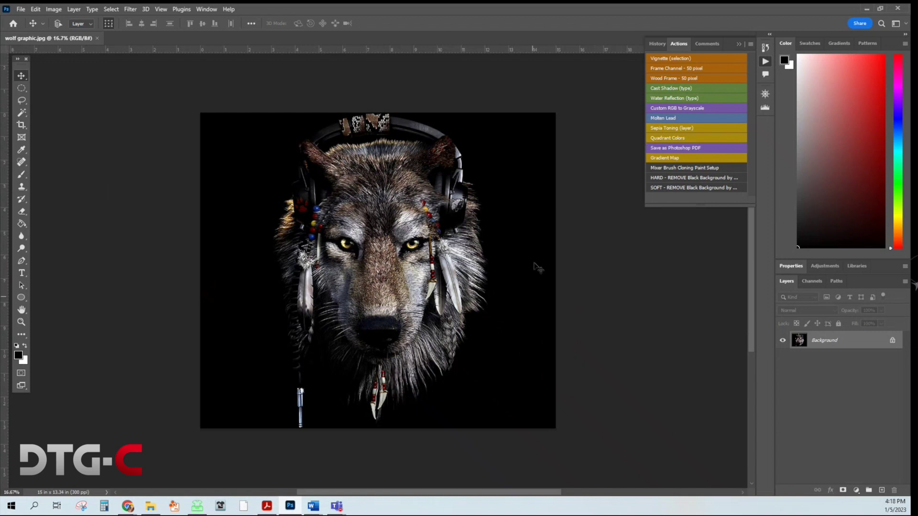
- Run the SOFT - REMOVE Black Background action, lowering the mask's Levels black point to 7
click(679, 187)
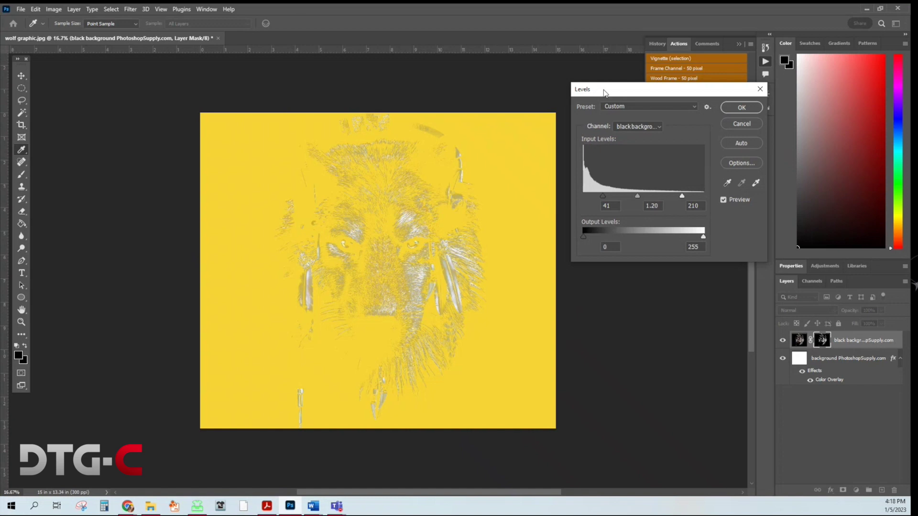
mouse_move(600, 197)
mouse_down()
mouse_move(593, 194)
mouse_move(627, 193)
mouse_move(584, 194)
mouse_up()
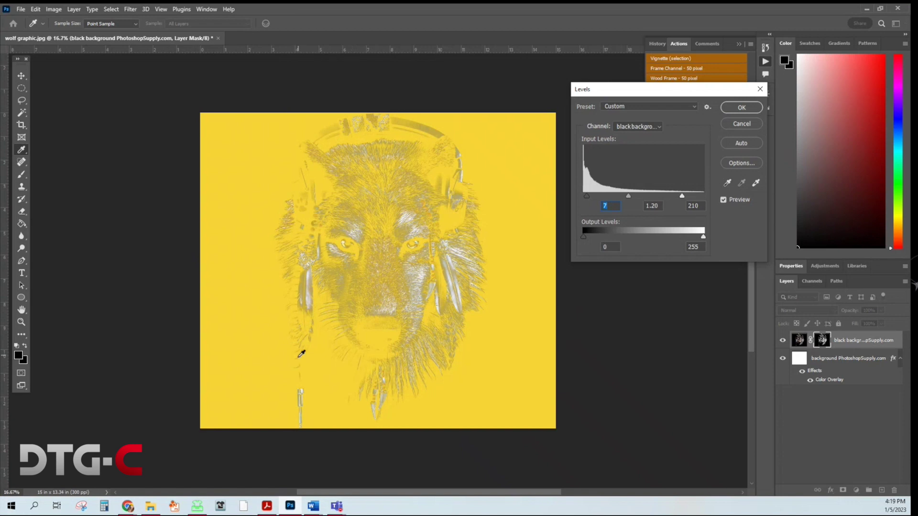
click(742, 107)
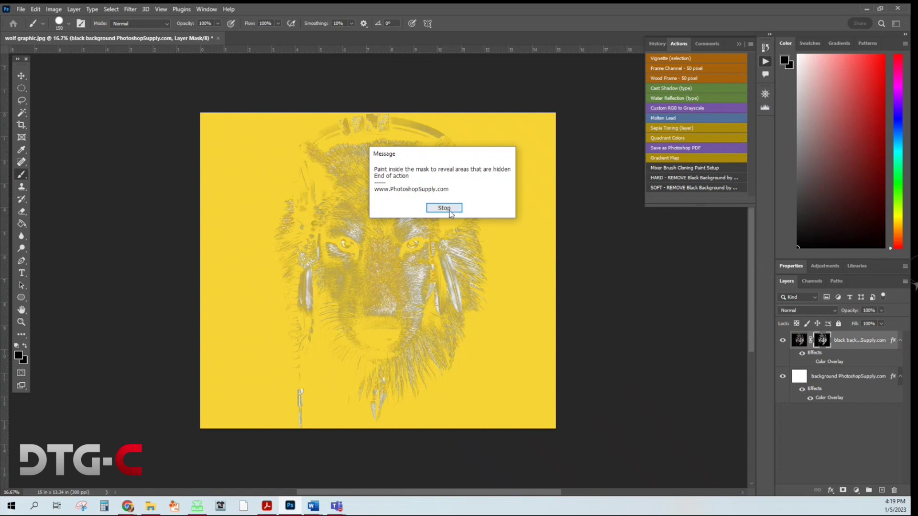
click(440, 209)
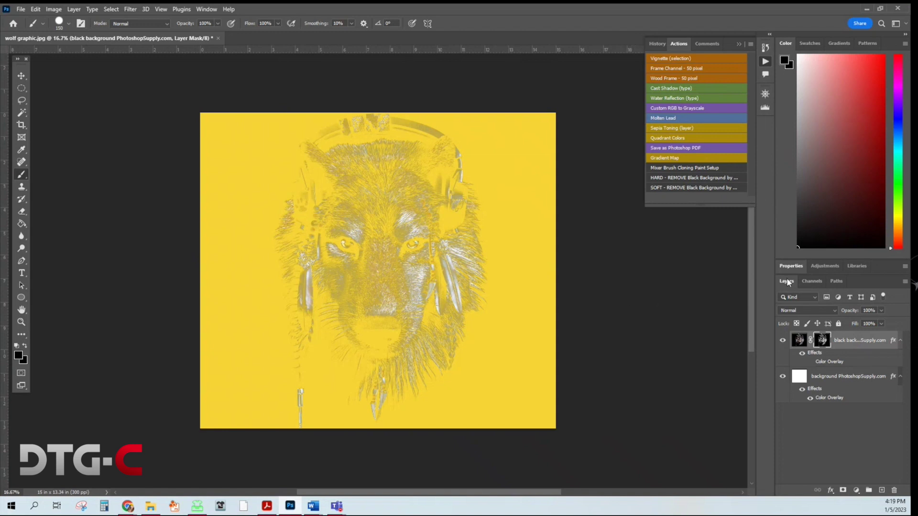
- Delete the yellow background PhotoshopSupply.com layer
click(834, 380)
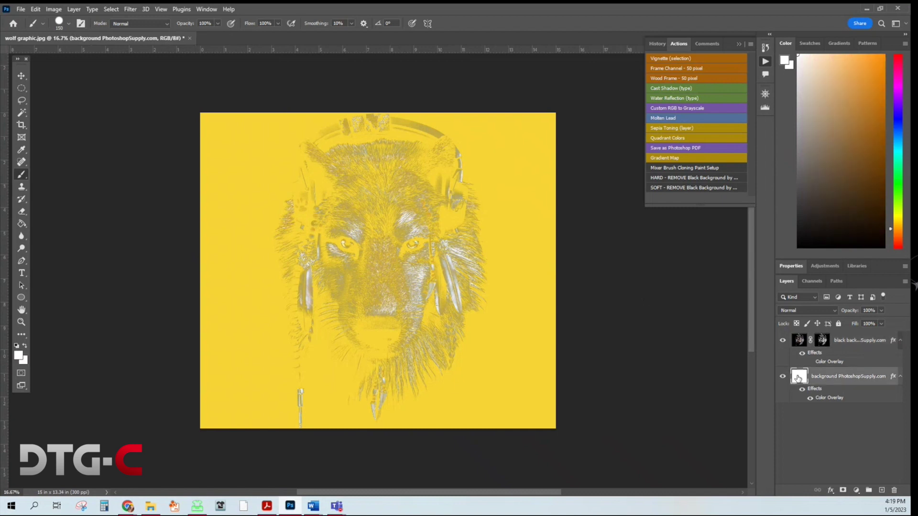
click(898, 491)
click(415, 194)
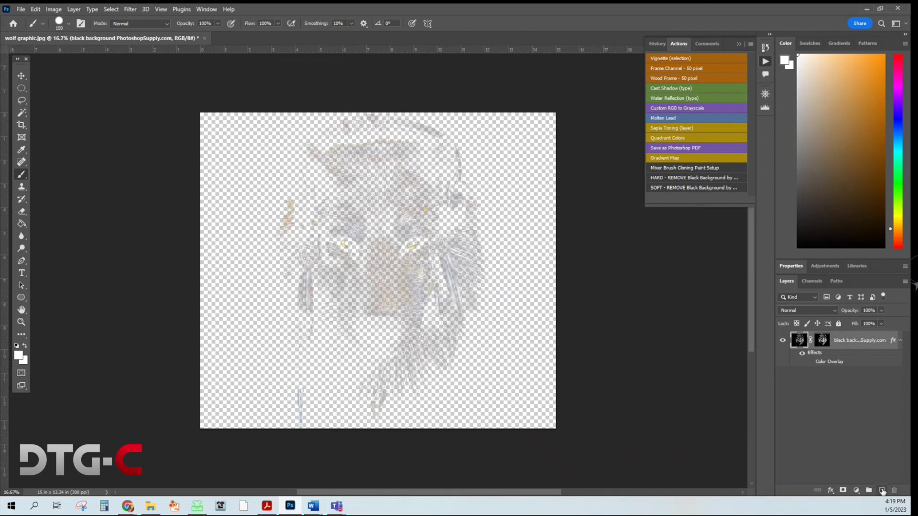
- Add Layer 1 beneath the wolf and fill it with default black using the Paint Bucket
click(882, 491)
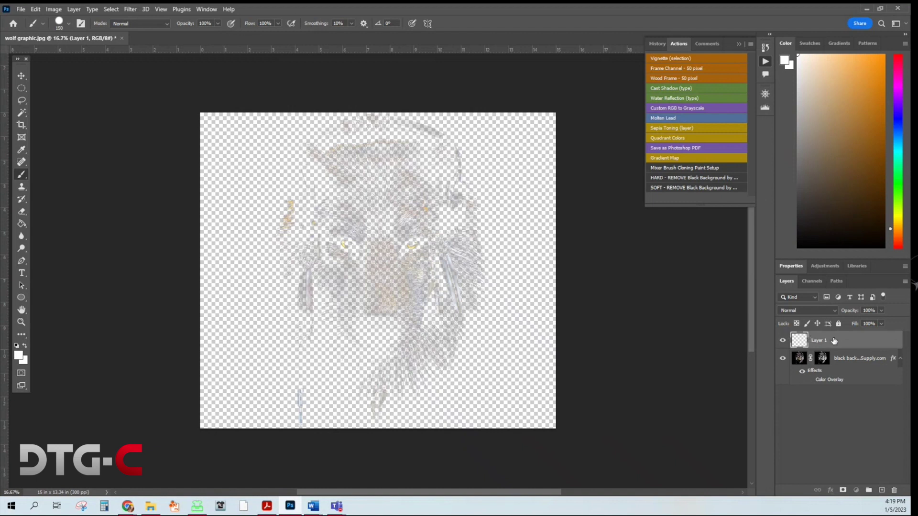
drag(835, 341, 836, 393)
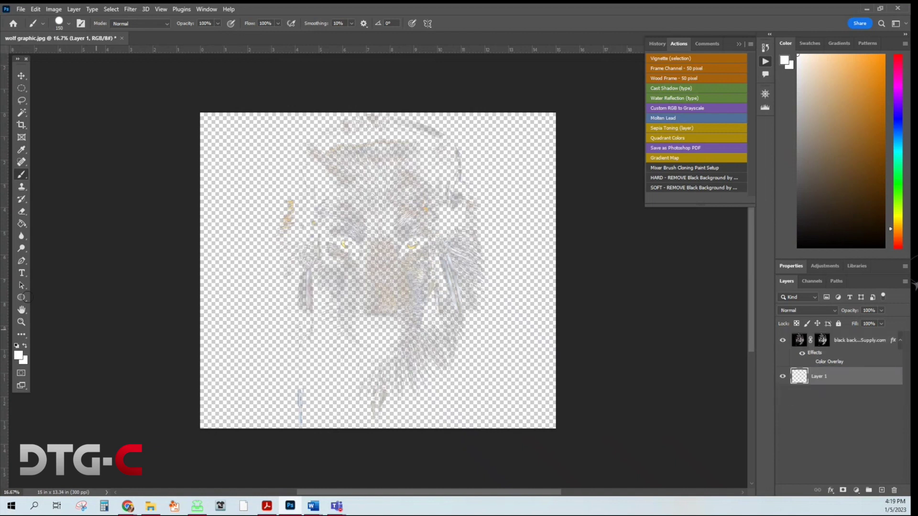
click(22, 223)
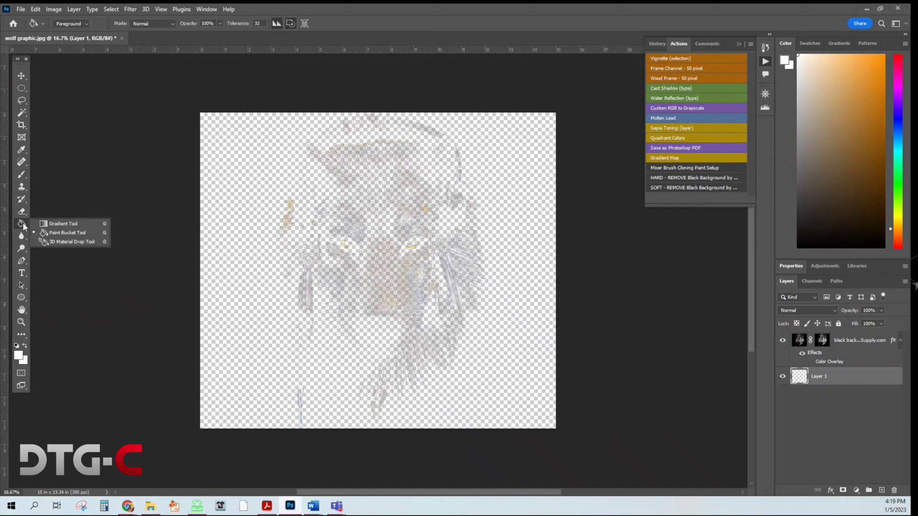
click(44, 223)
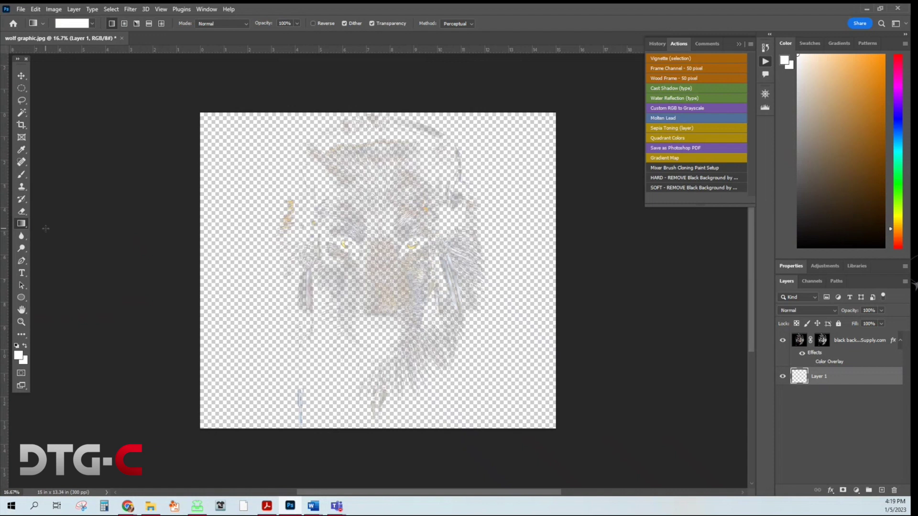
right_click(20, 224)
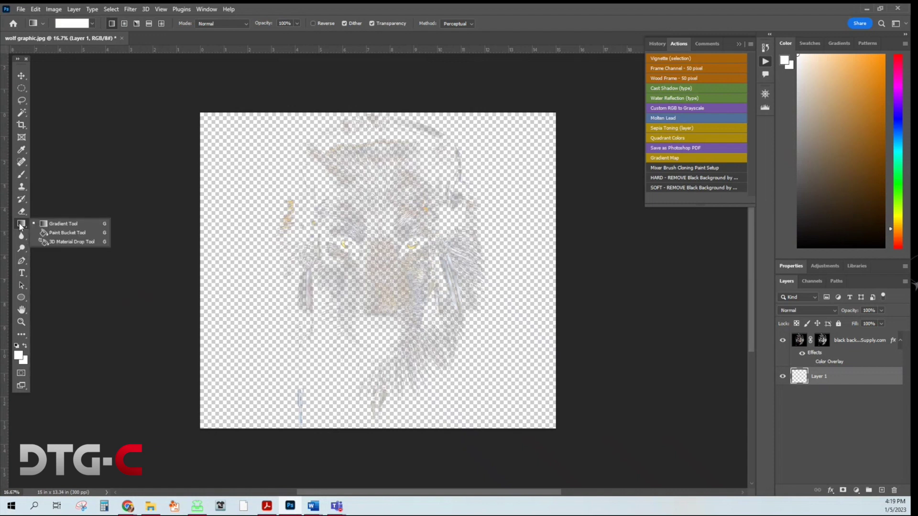
click(56, 234)
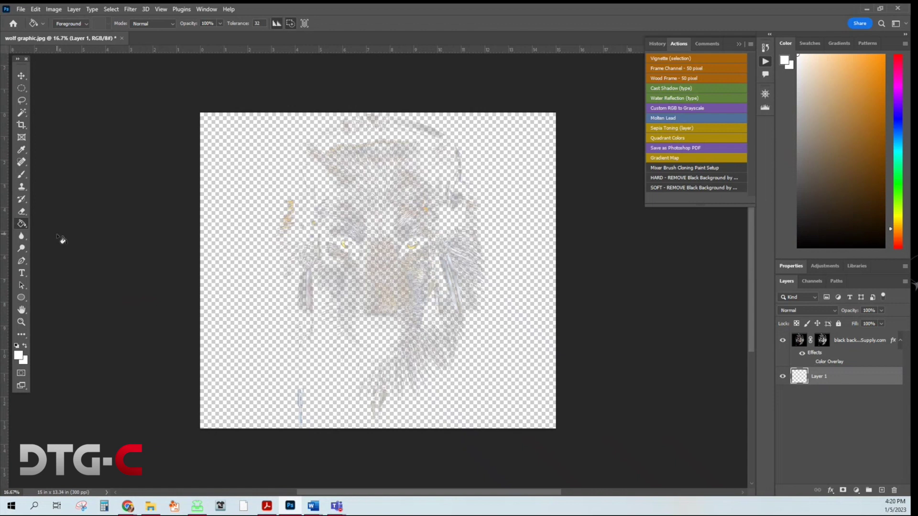
click(17, 345)
click(326, 144)
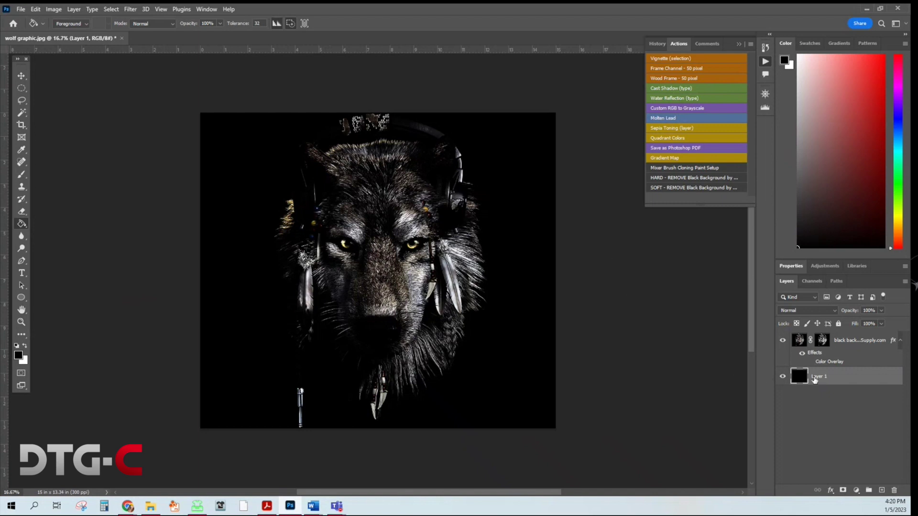
click(854, 341)
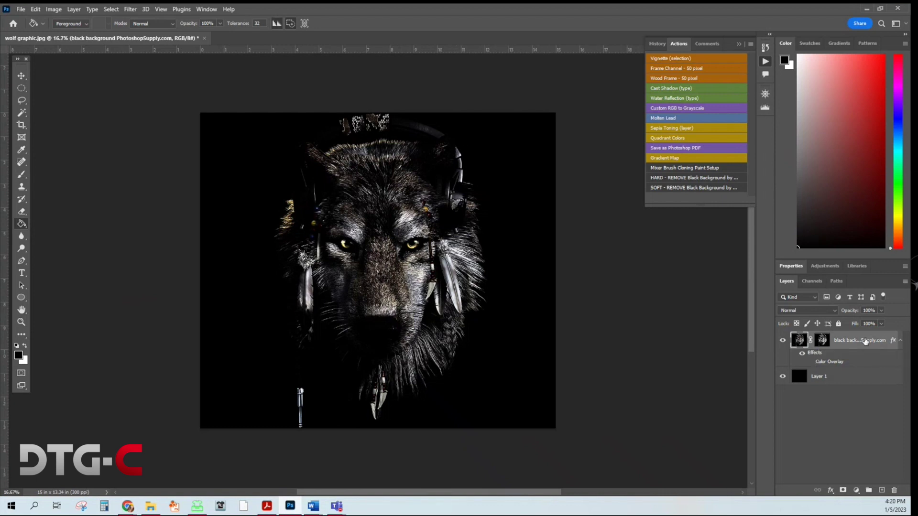
- Duplicate the wolf layer four times to brighten it
drag(866, 340, 881, 490)
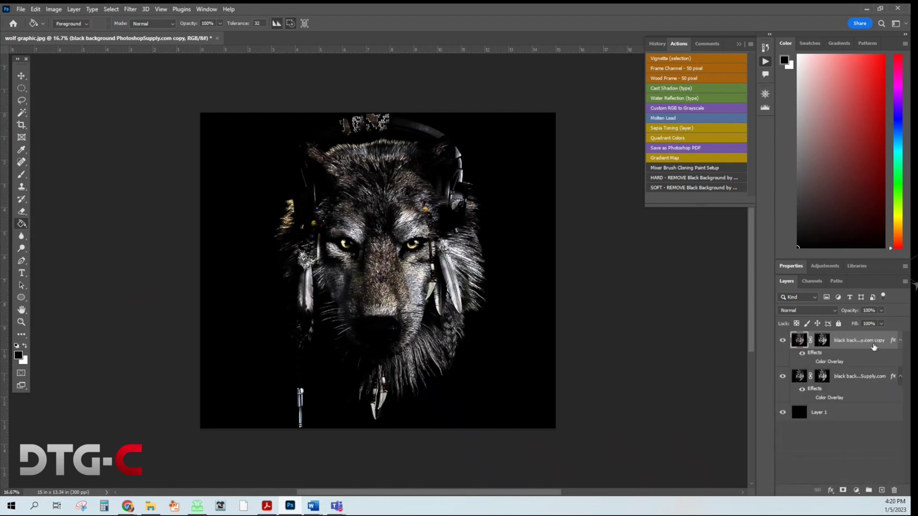
drag(875, 347, 881, 490)
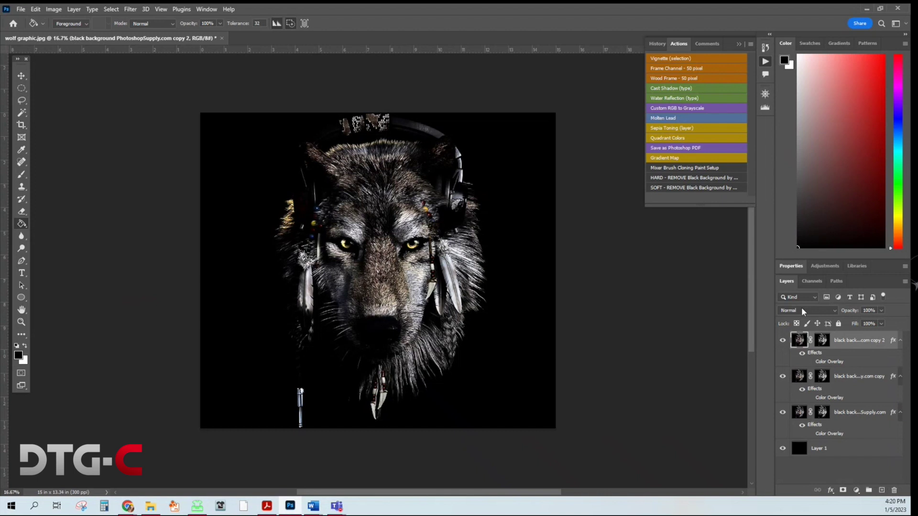
drag(864, 339, 881, 494)
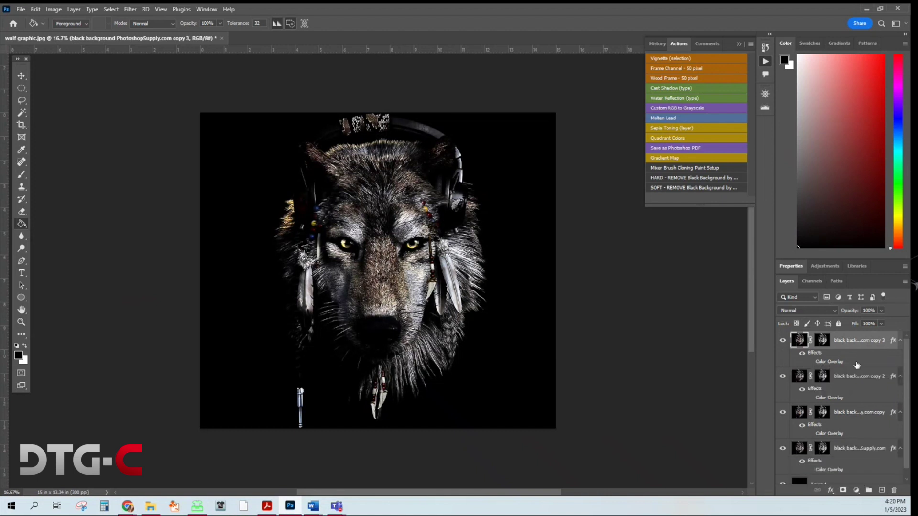
drag(864, 340, 882, 491)
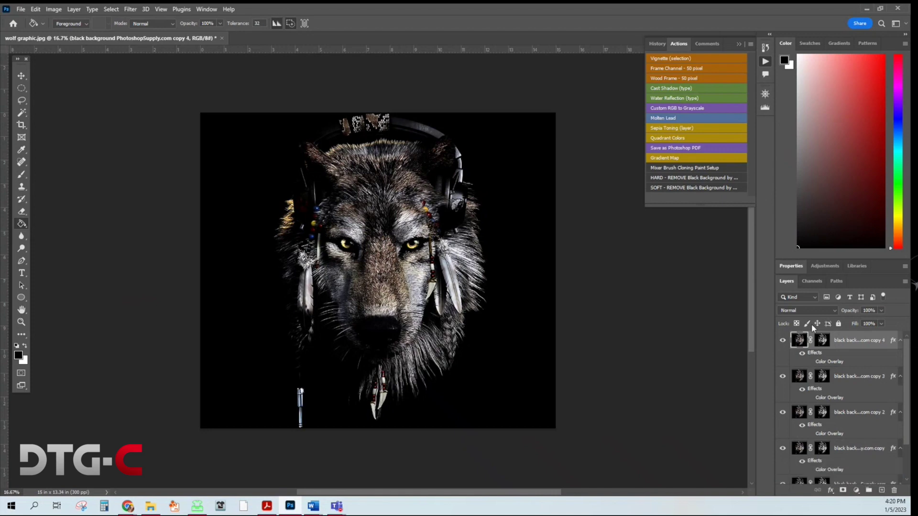
scroll(839, 368, down, 2)
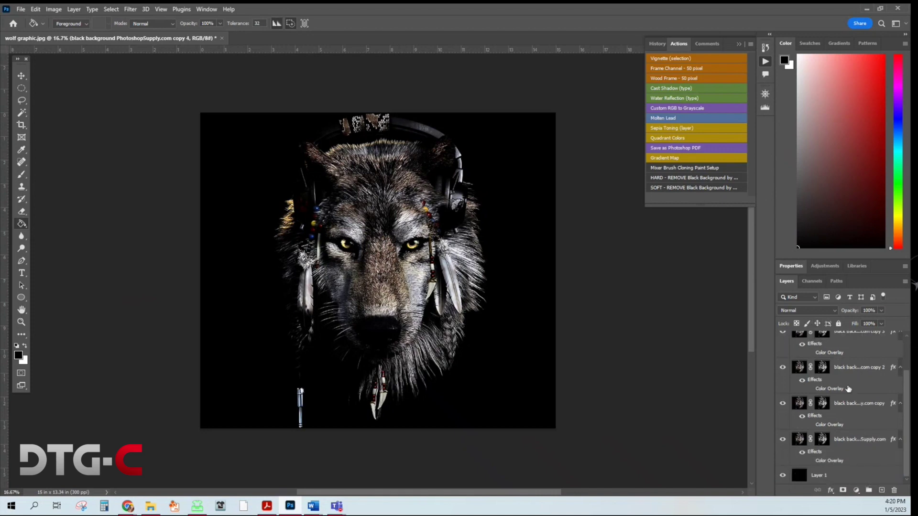
- Make a fifth wolf copy and leave the black Layer 1 hidden, selecting copy 2
click(782, 476)
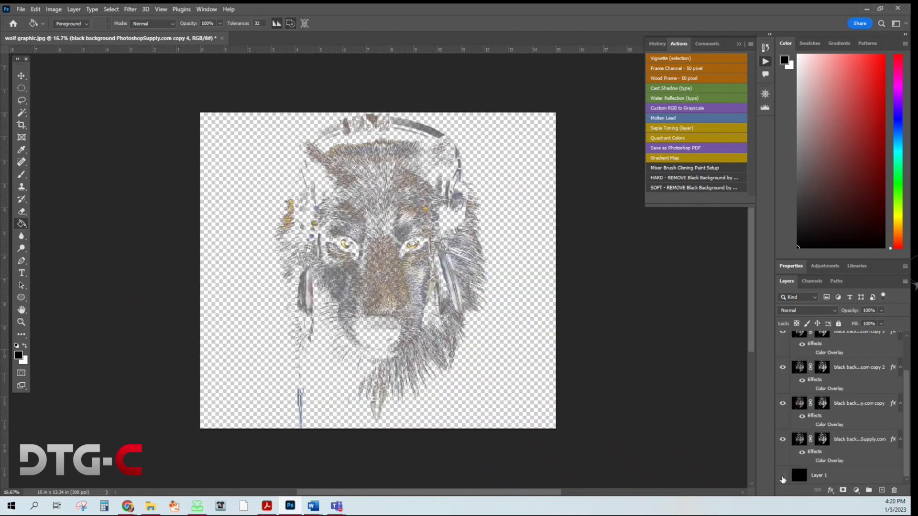
click(783, 476)
click(783, 476)
click(783, 476)
drag(857, 372, 882, 490)
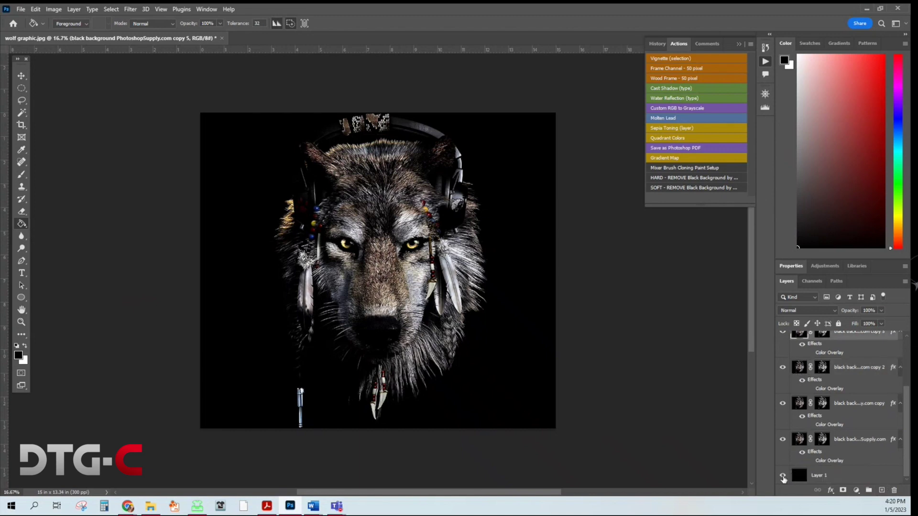
click(783, 476)
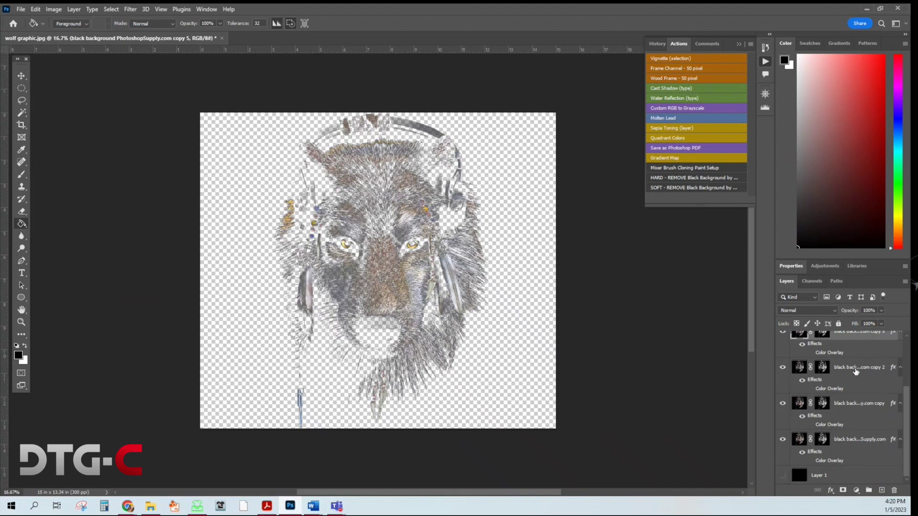
click(855, 370)
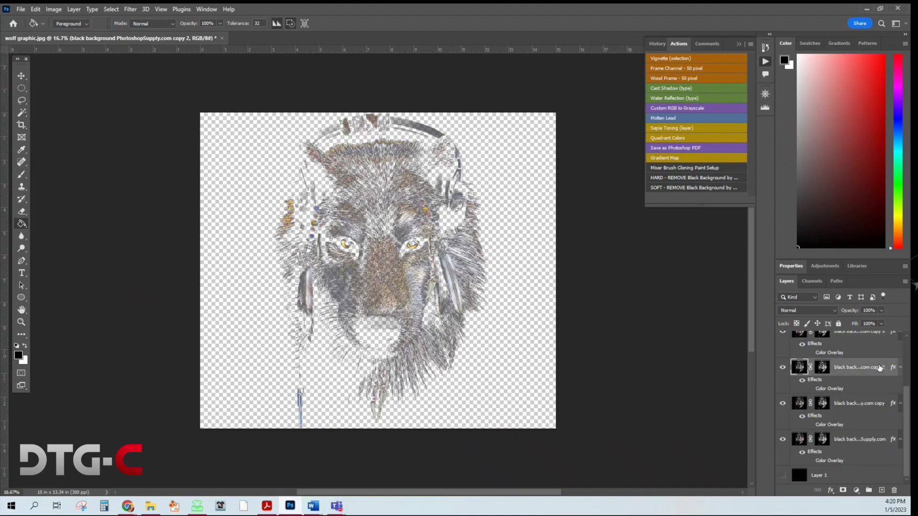
- Merge Visible the wolf copies into one layer, keeping black Layer 1 hidden
click(905, 283)
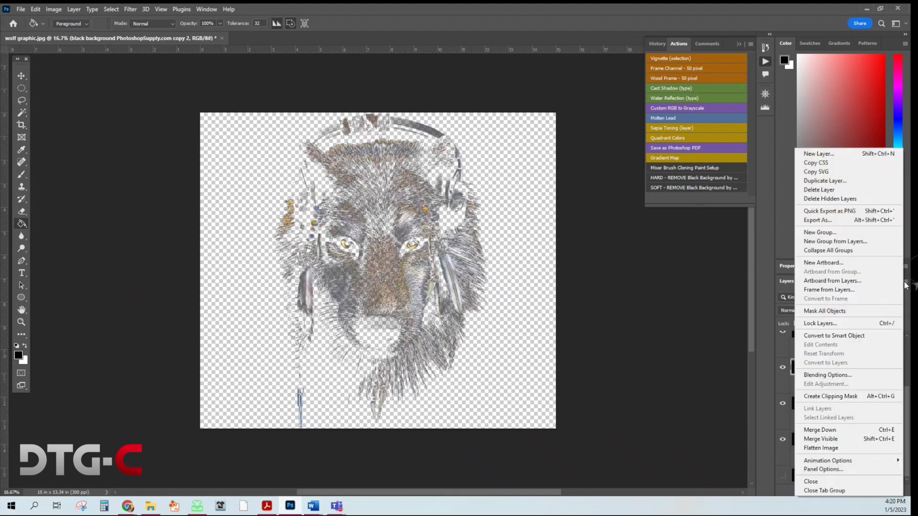
click(853, 440)
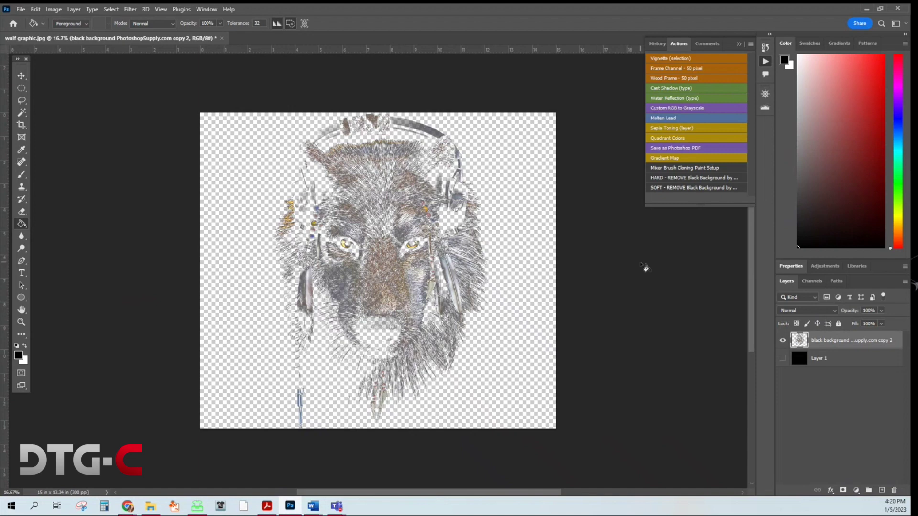
click(783, 359)
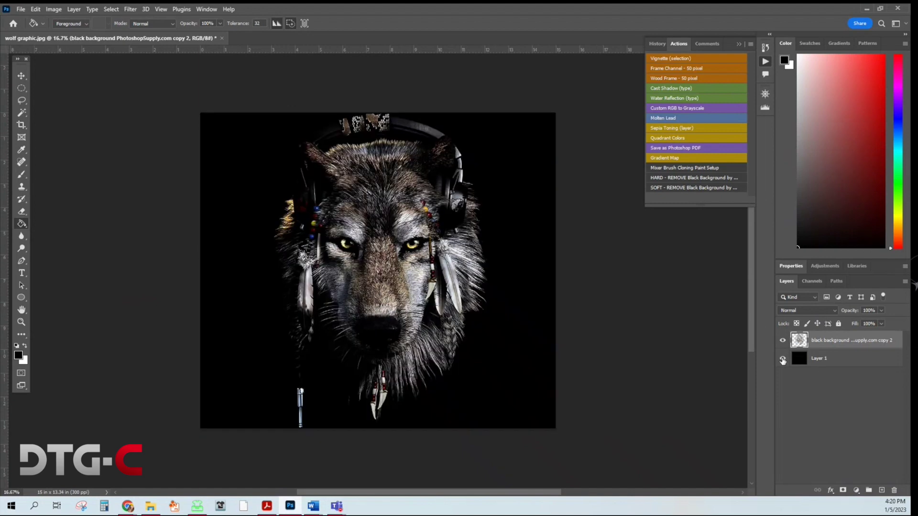
click(783, 360)
click(783, 360)
click(782, 360)
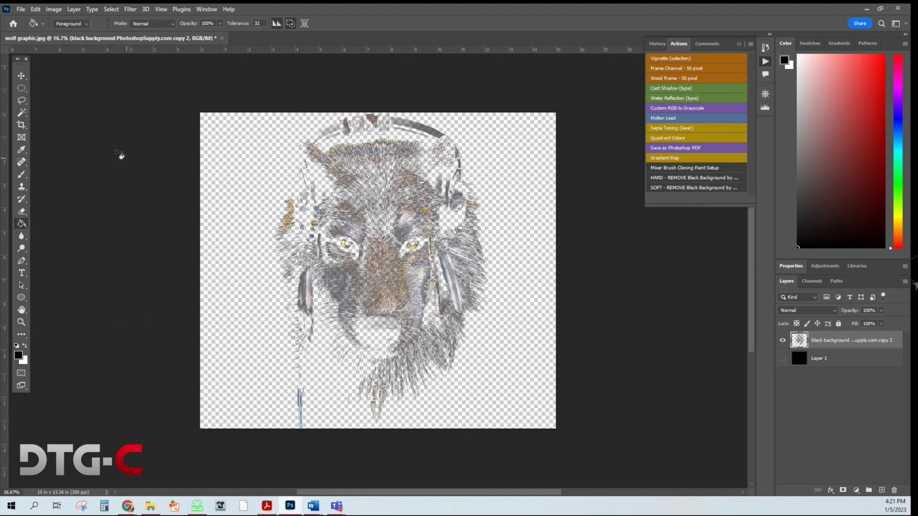
- Embed DTG-C - Logo-022.png, scaled down slightly and positioned below the wolf
click(20, 10)
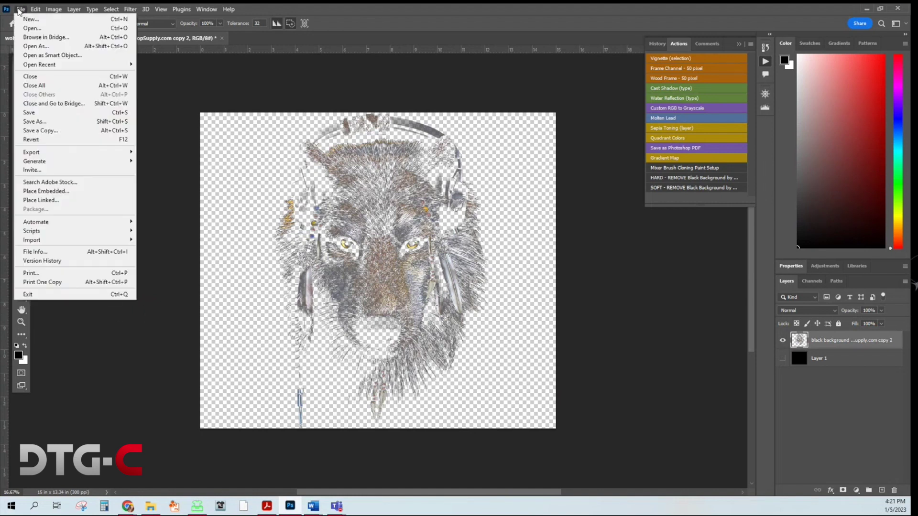
click(61, 191)
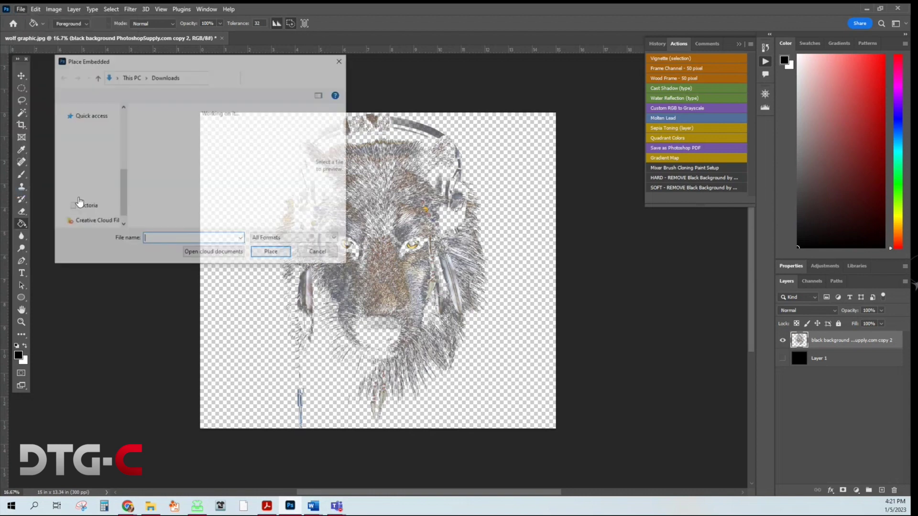
scroll(249, 154, down, 10)
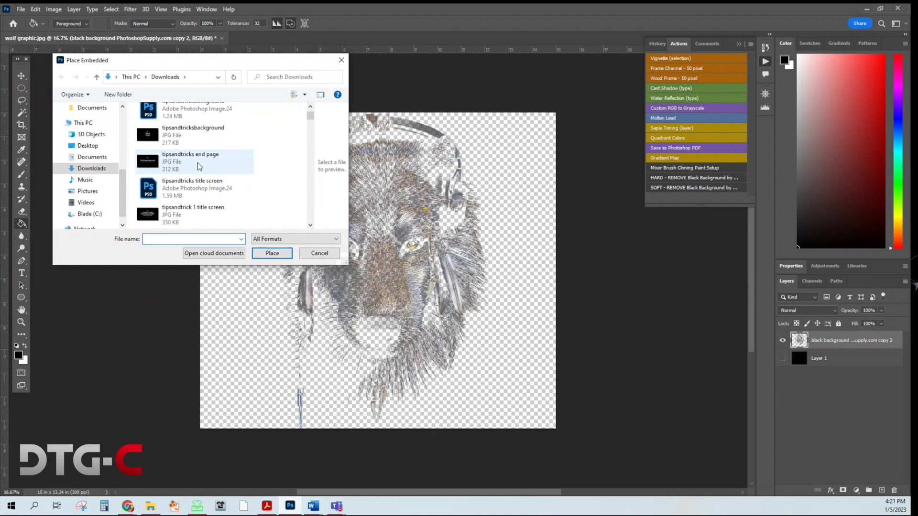
scroll(198, 163, down, 6)
scroll(200, 165, down, 8)
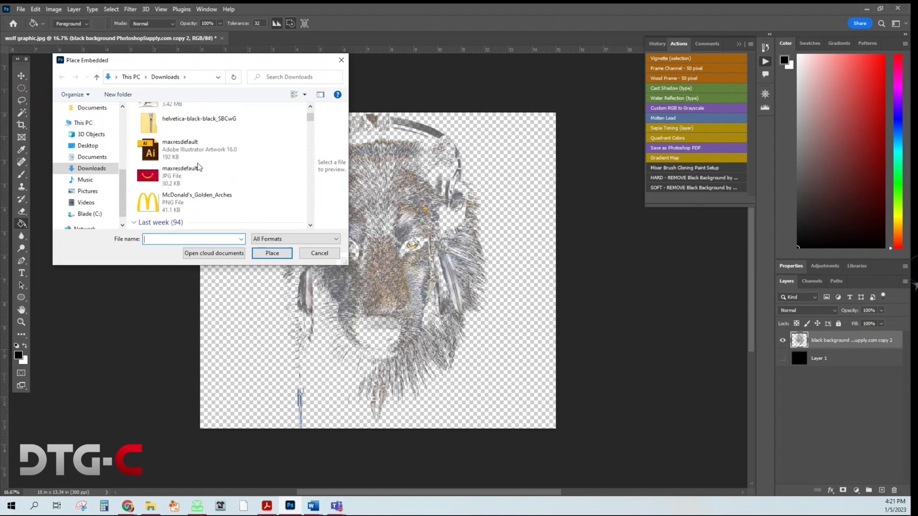
scroll(199, 165, down, 8)
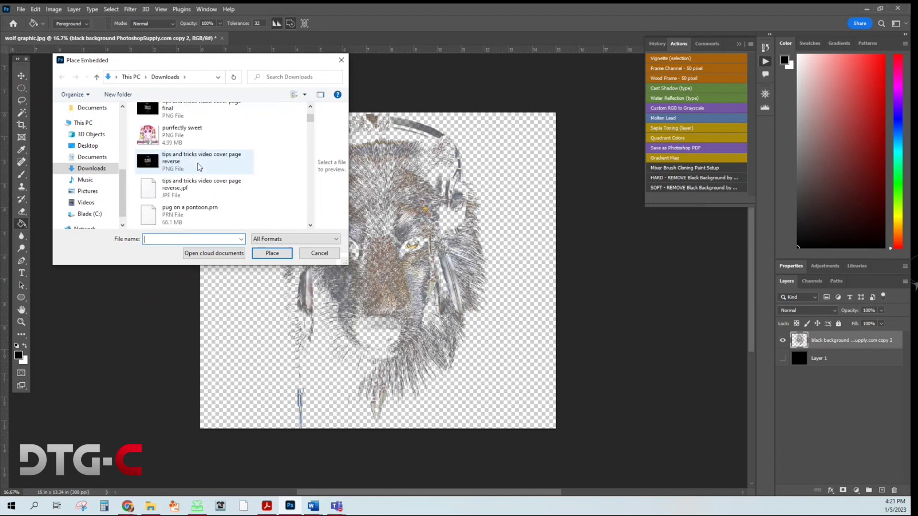
click(179, 163)
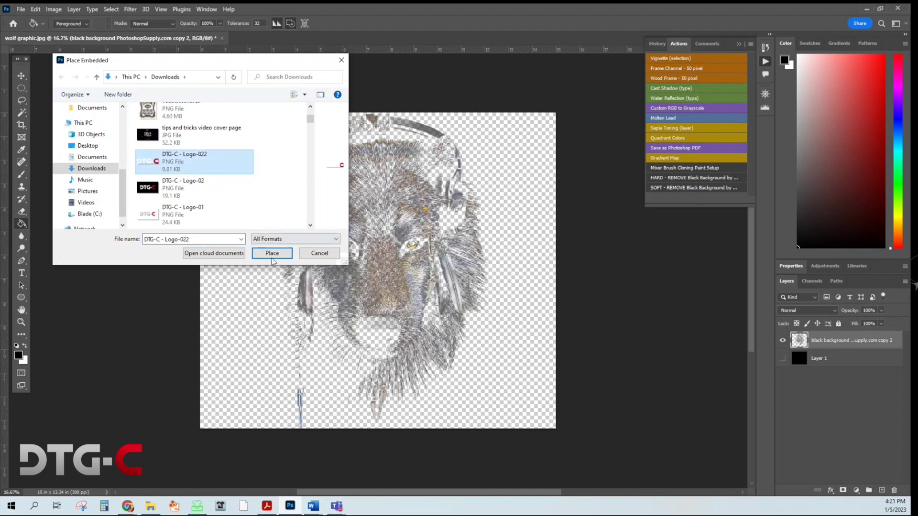
click(272, 254)
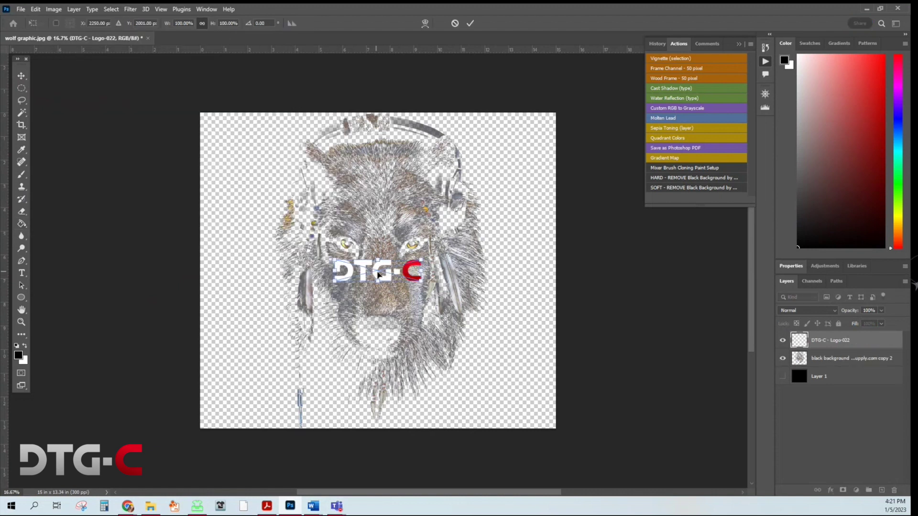
mouse_move(378, 273)
mouse_down()
mouse_move(461, 420)
mouse_move(444, 402)
mouse_move(483, 389)
mouse_move(438, 411)
mouse_up()
click(470, 23)
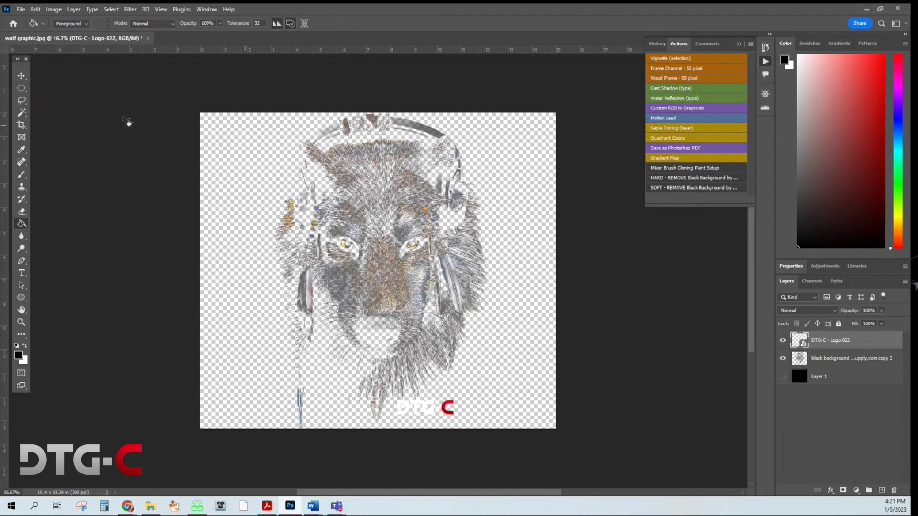
- Trim transparent pixels from all four sides of the canvas
click(54, 9)
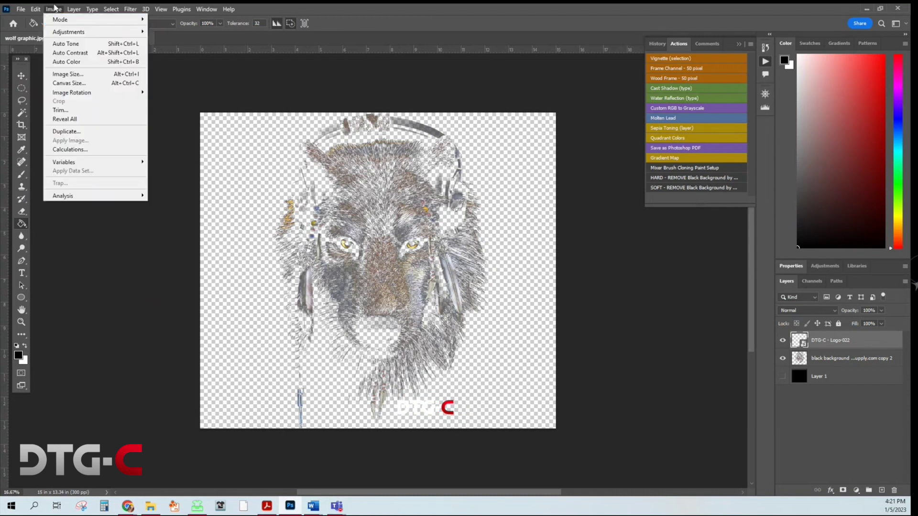
click(60, 110)
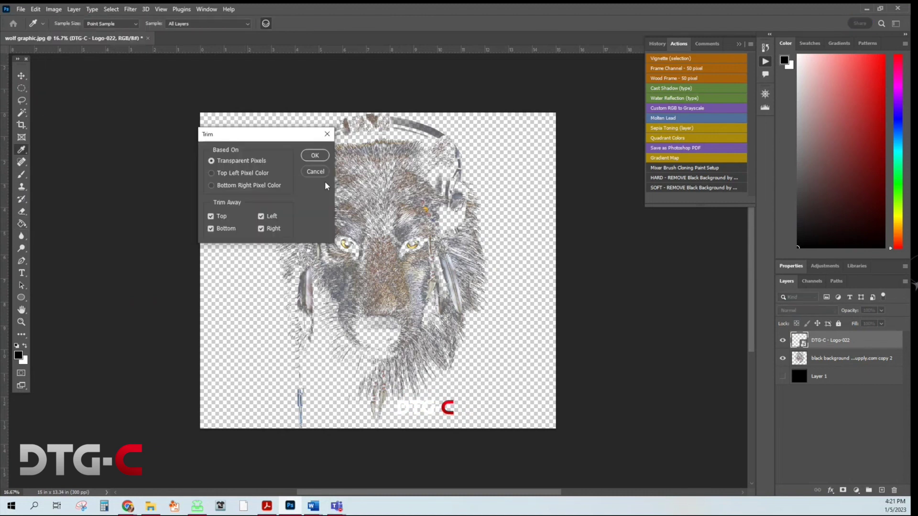
click(314, 156)
key(g)
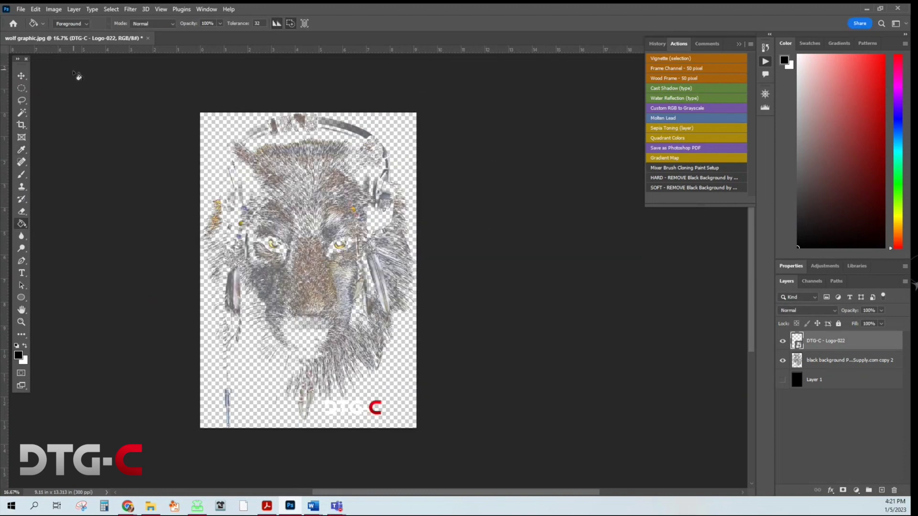
- Quick-export the trimmed wolf artwork as a PNG named 'wolf graphic final' on the Desktop
click(21, 9)
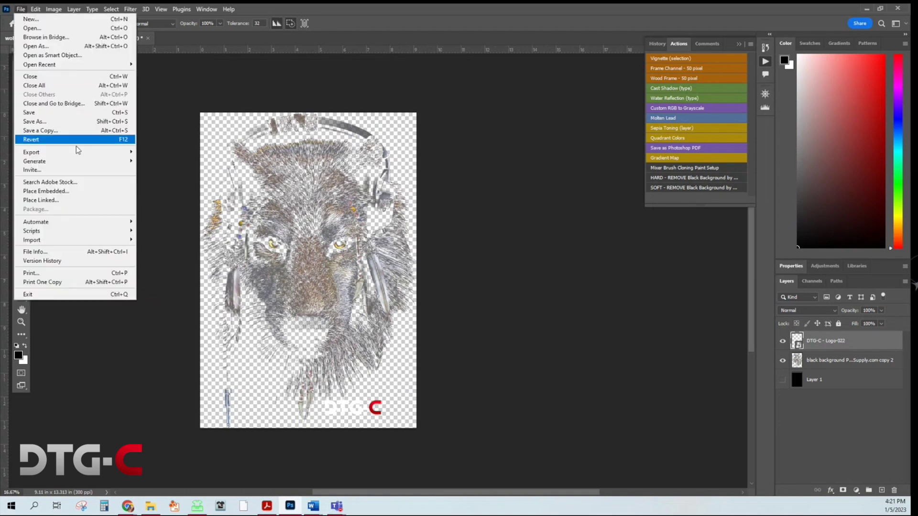
mouse_move(79, 153)
click(163, 153)
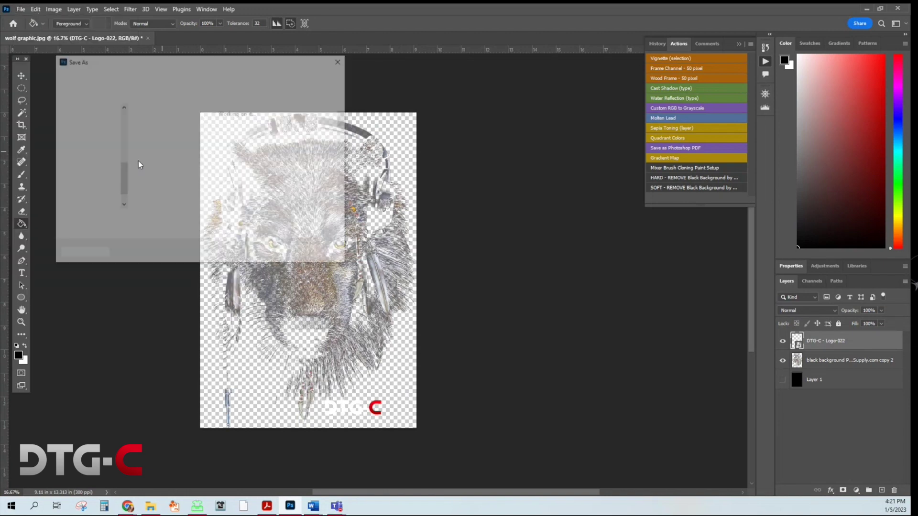
click(165, 222)
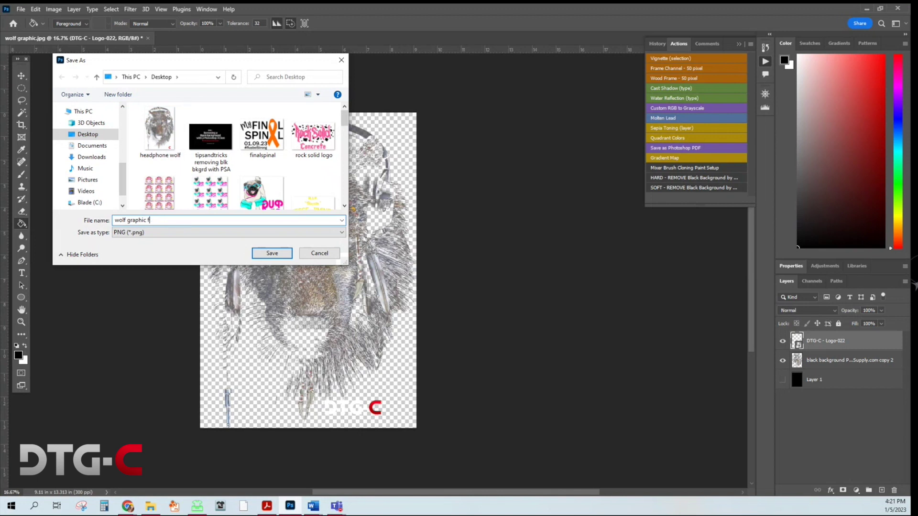
click(268, 253)
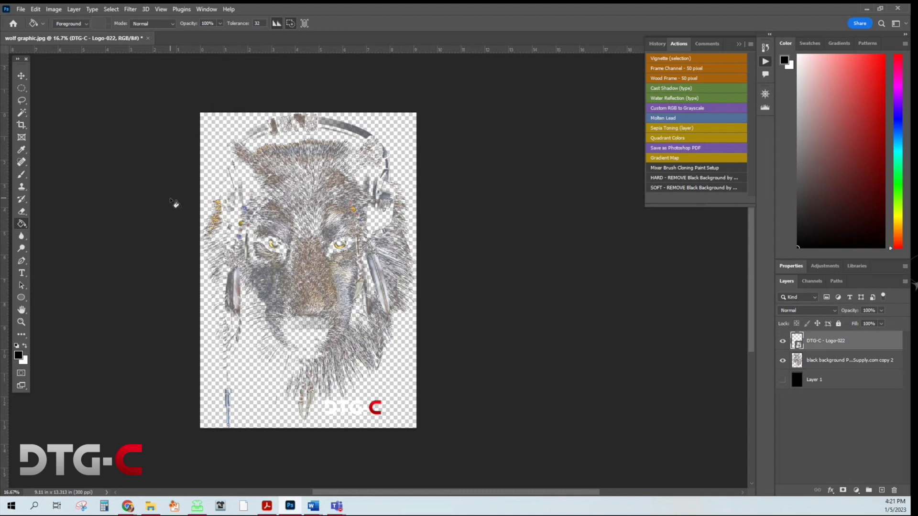